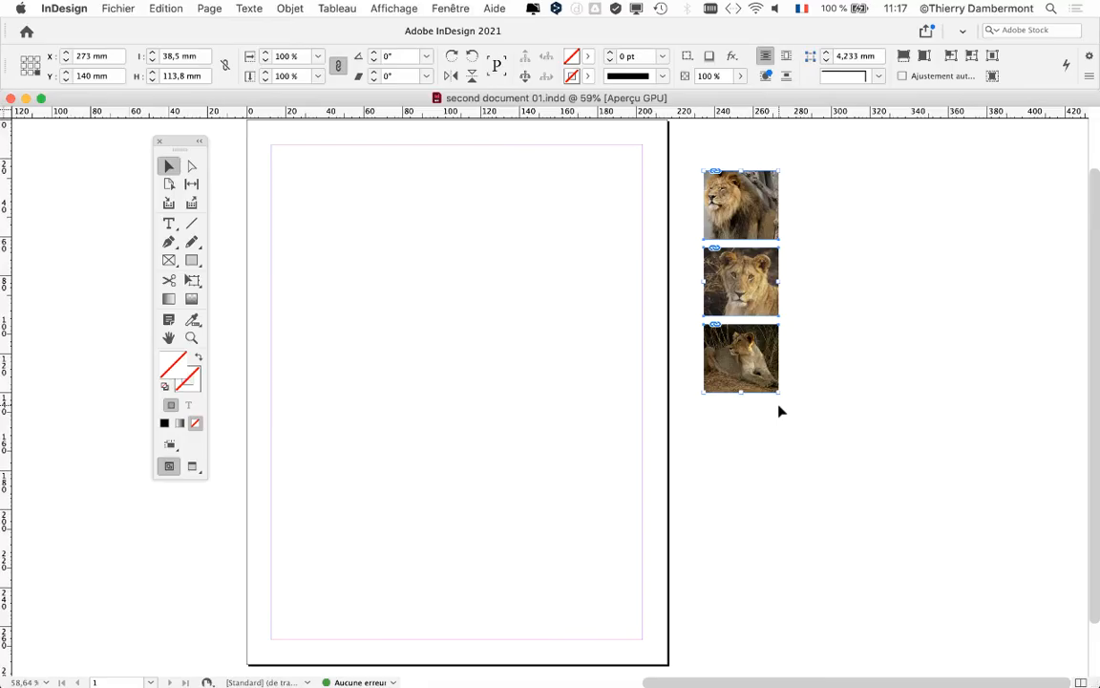
Try selecting the three lion photos beside the page, all together and one at a time, and deselect them
left_click(675, 140)
left_click_drag(675, 142, 822, 412)
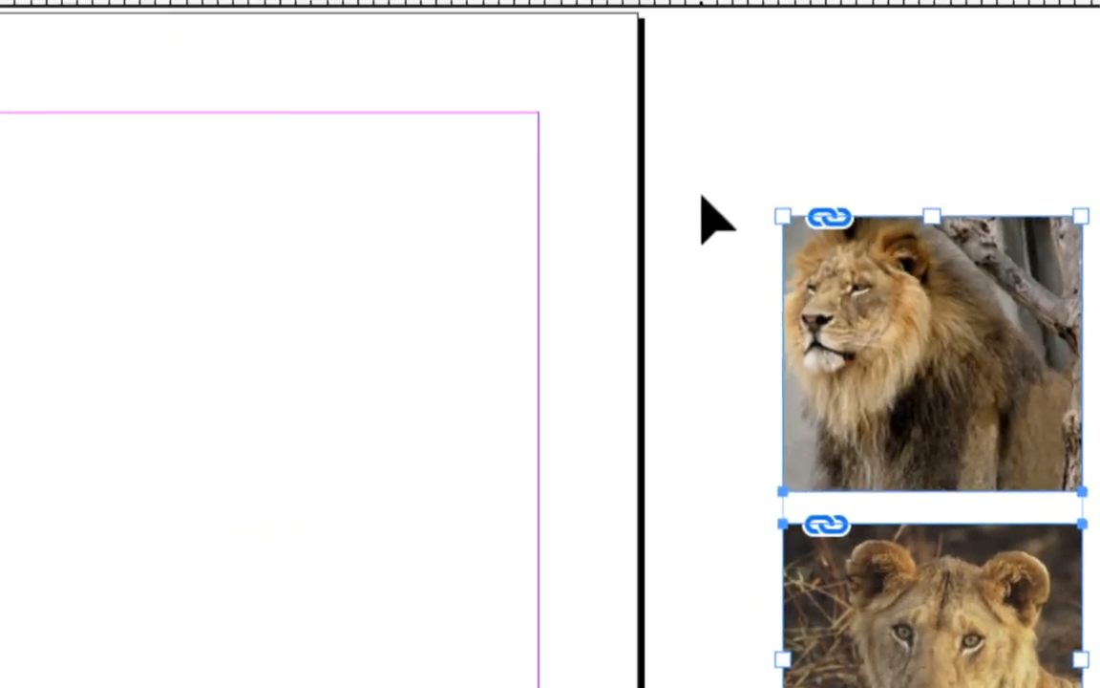
left_click(702, 197)
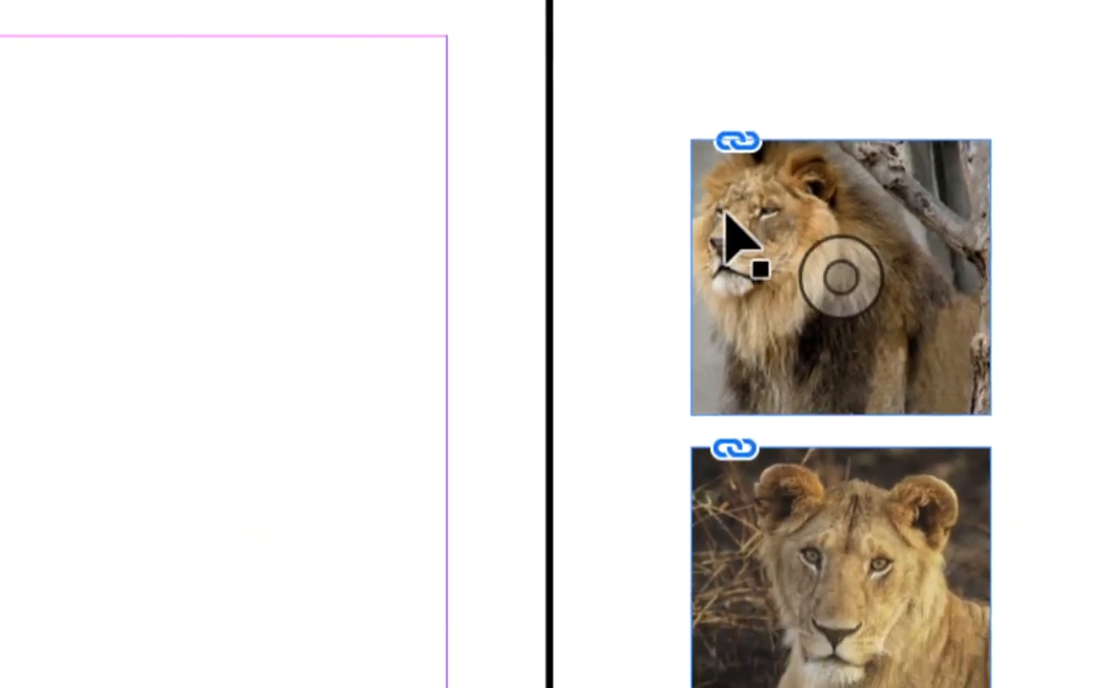
left_click(817, 286)
left_click(870, 667, "shift")
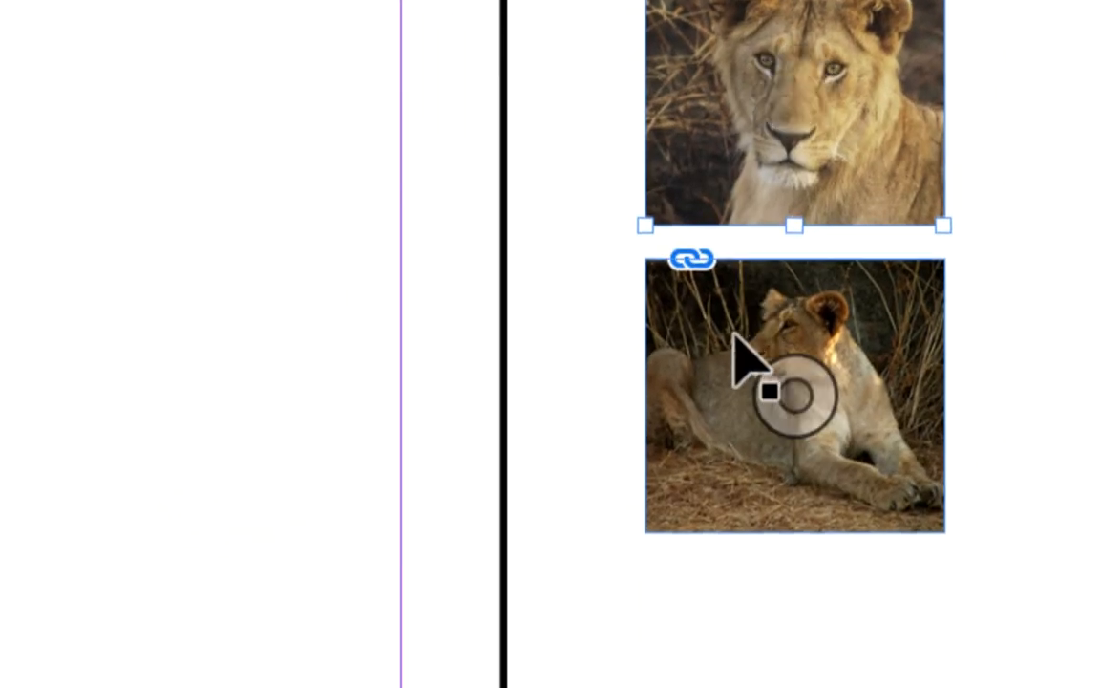
left_click(736, 530, "shift")
left_click(601, 129)
left_click_drag(692, 158, 971, 687)
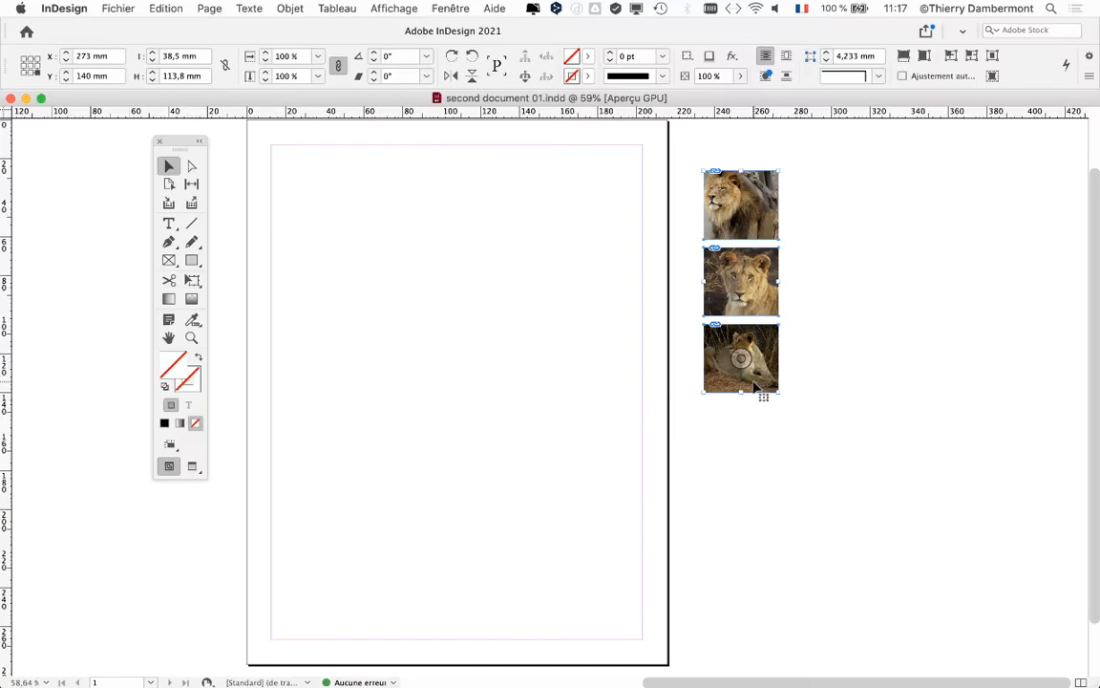
left_click(861, 385)
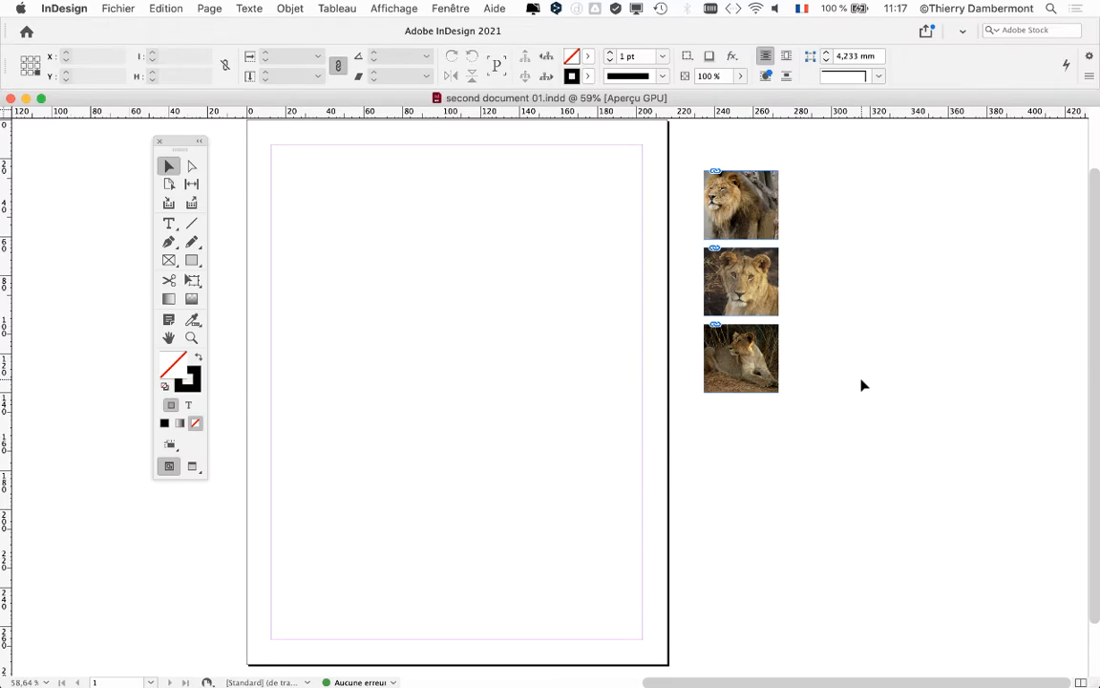
Move all three lion photos onto the page and enlarge them together proportionally to about 79 mm wide with Free Transform
key("super+a")
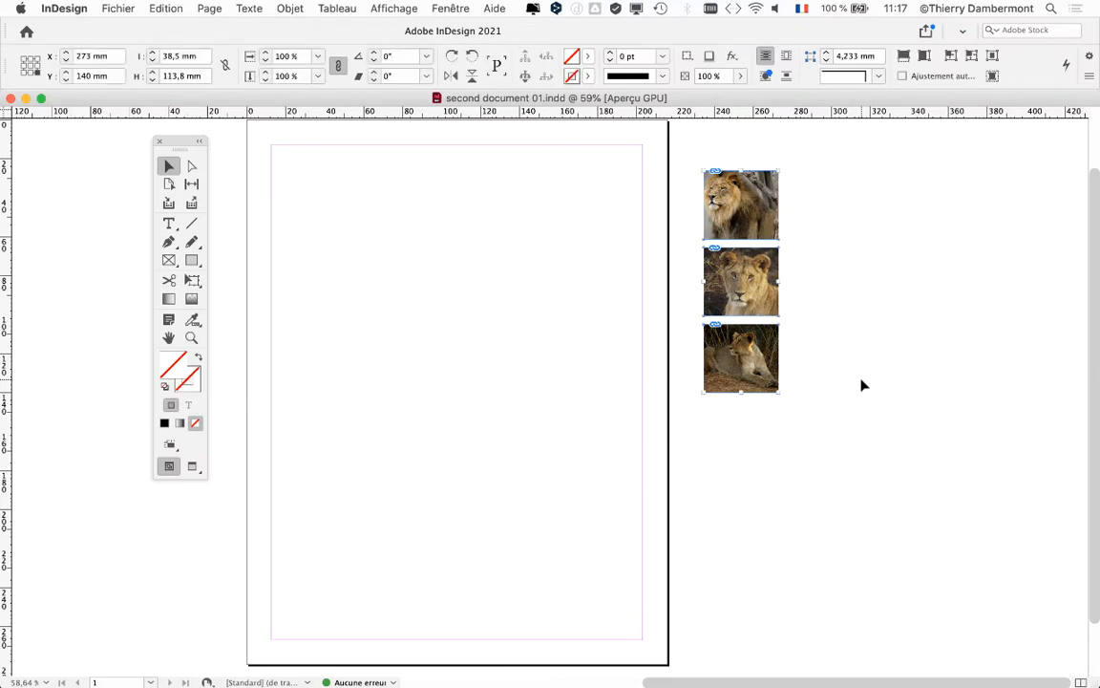
left_click_drag(720, 227, 597, 225)
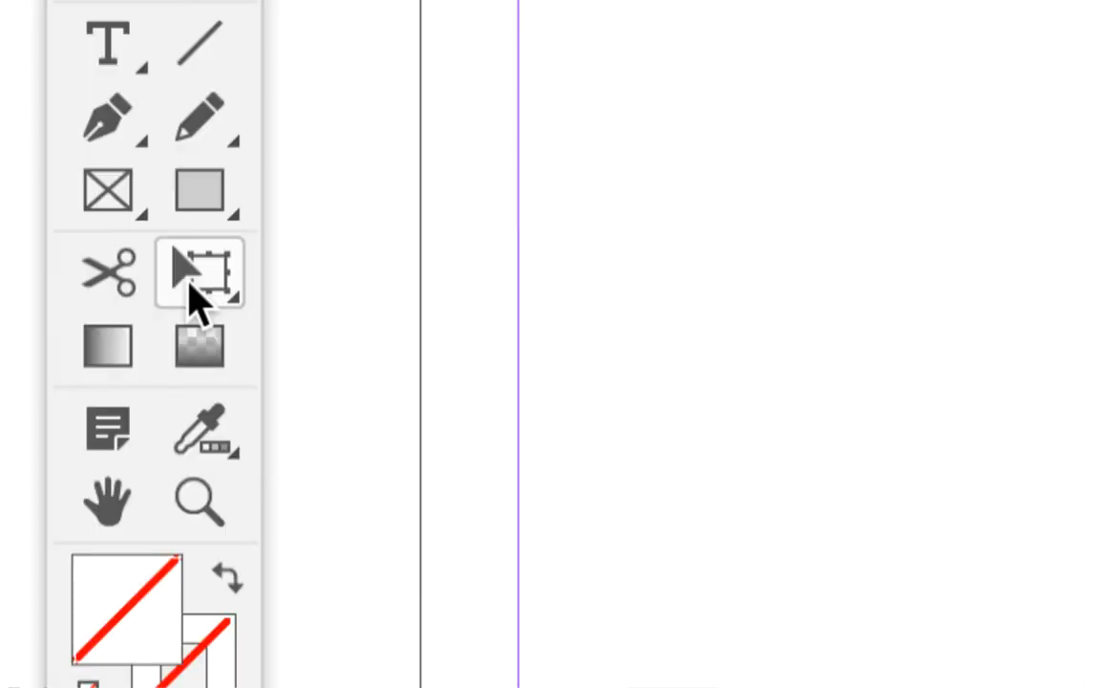
left_click(196, 277)
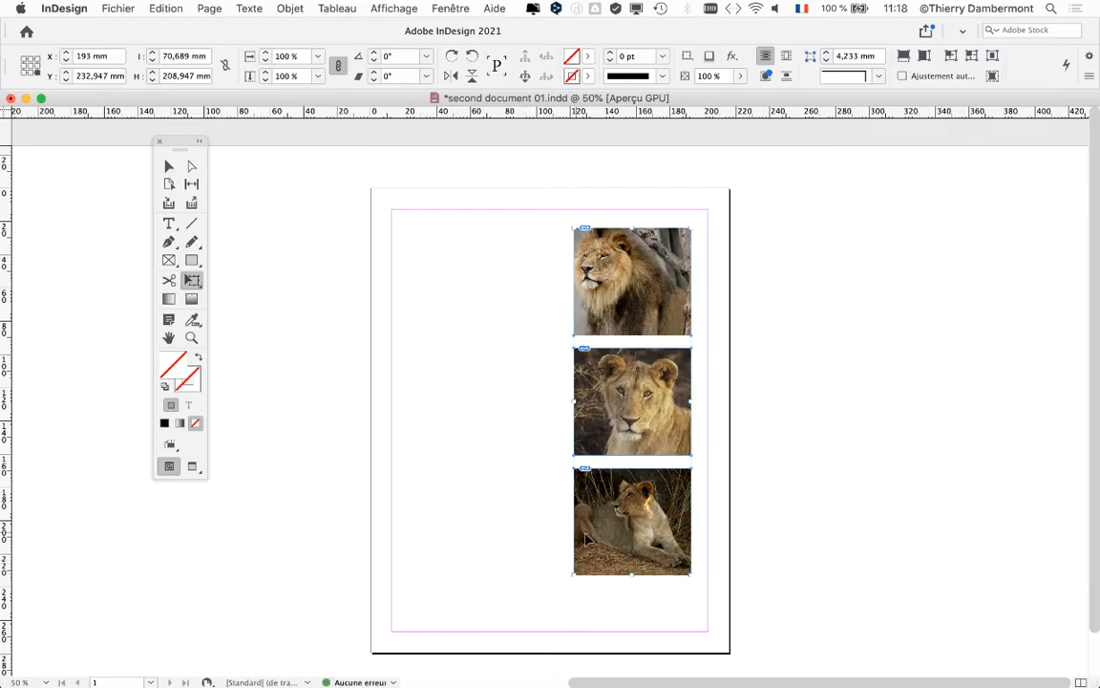
left_click_drag(572, 577, 536, 609)
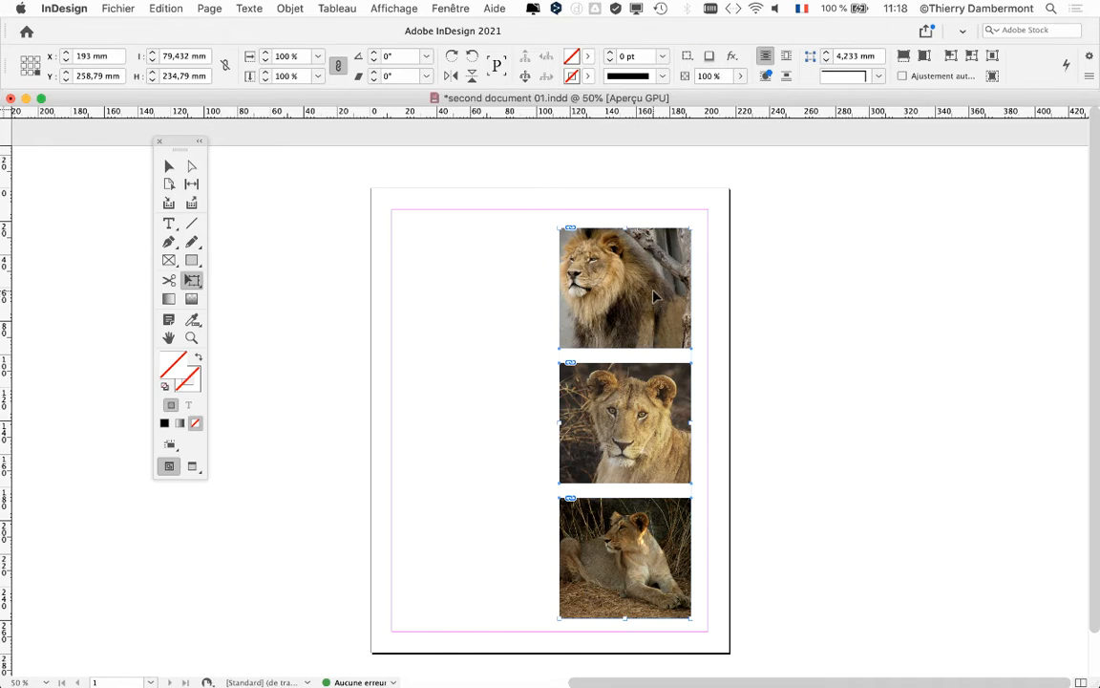
Place the photo column against the upper-right margin corner and enlarge it down to the lower margin, about 85.8 mm wide and 253.8 mm high
left_click_drag(653, 303, 661, 288)
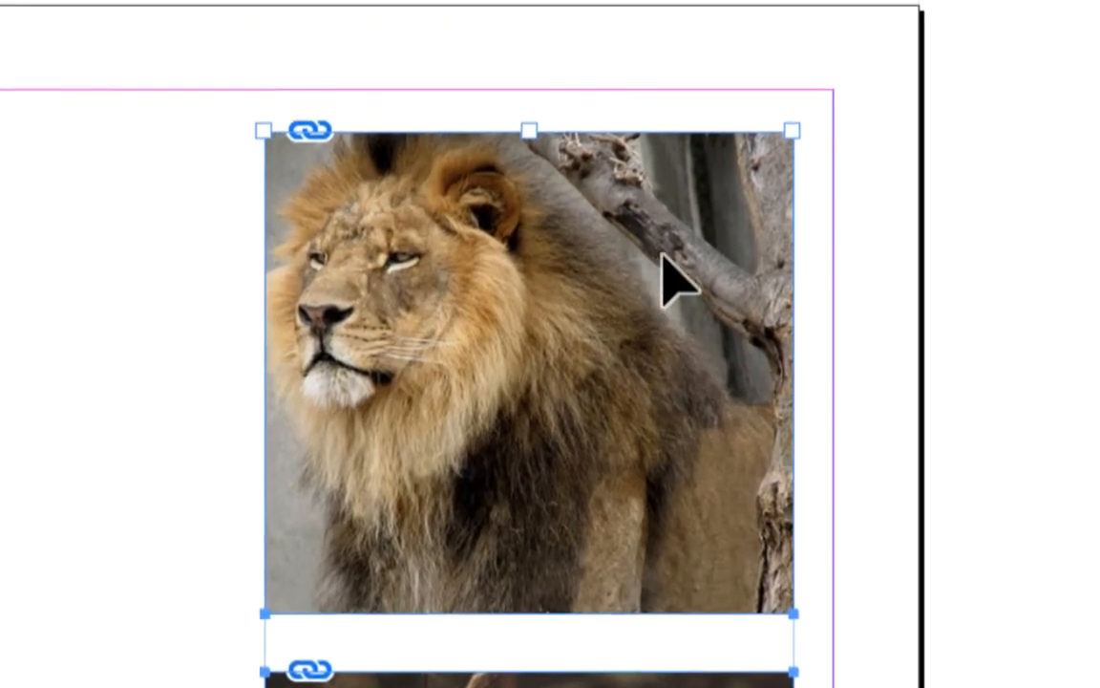
left_click_drag(671, 169, 702, 147)
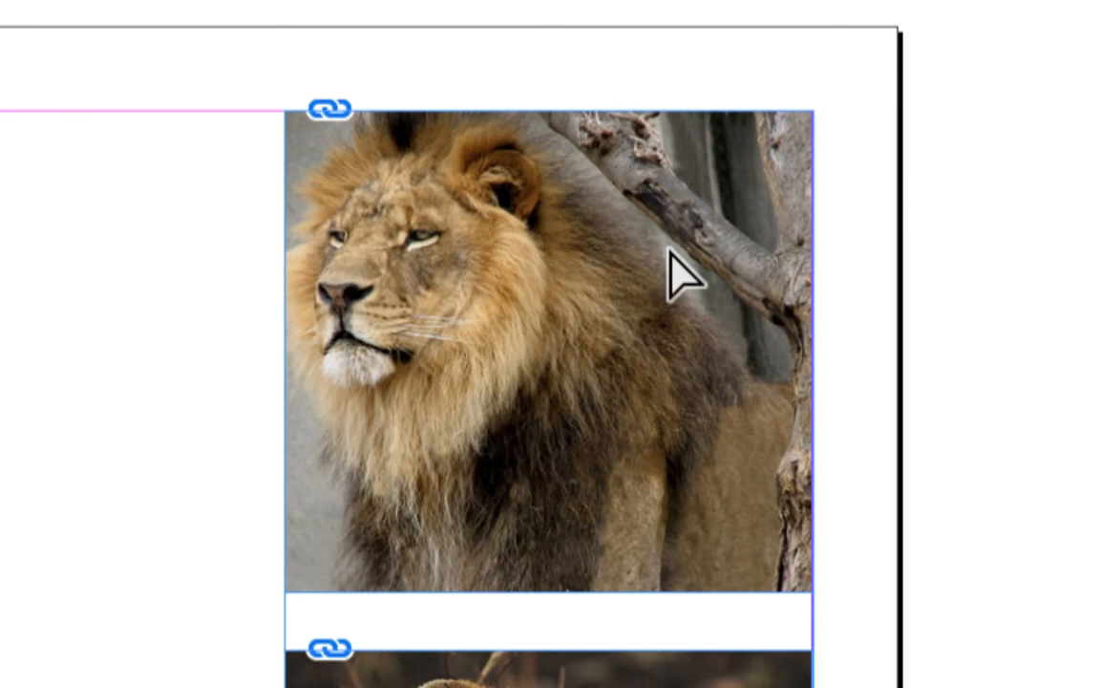
left_click_drag(669, 251, 651, 296)
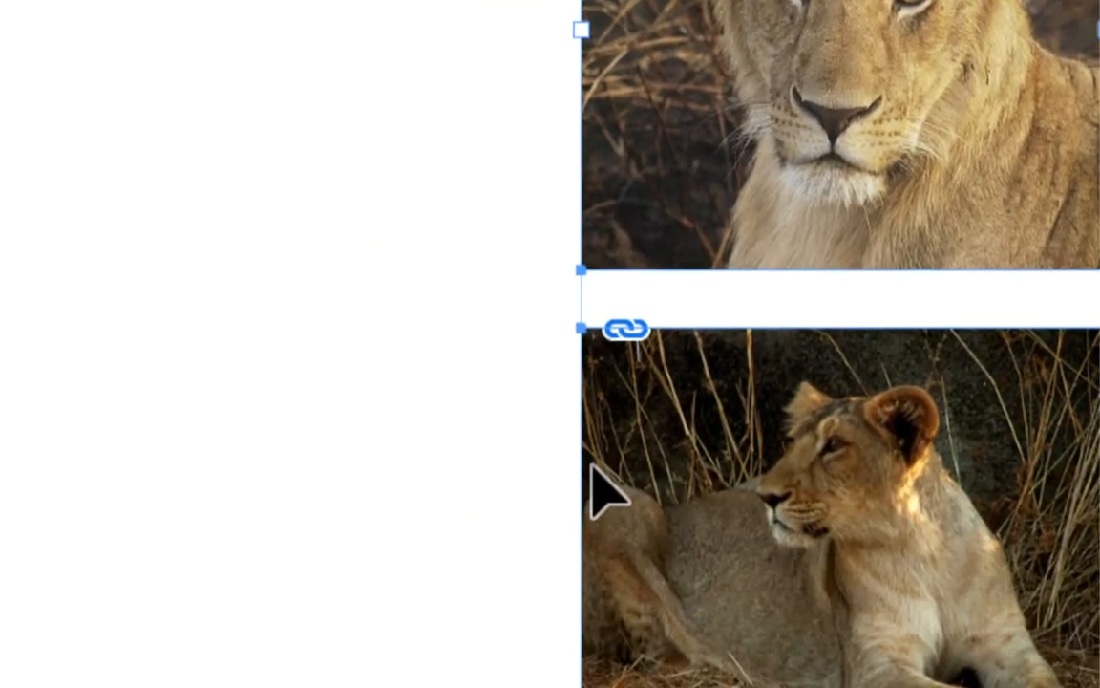
left_click_drag(595, 534, 585, 564)
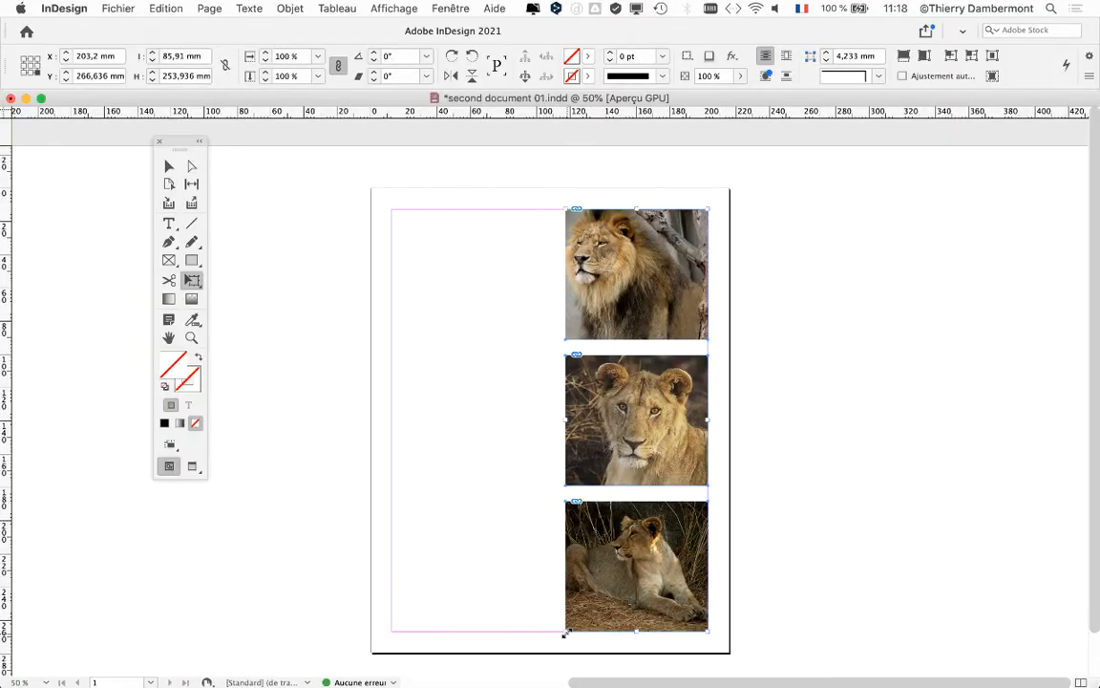
mouse_move(566, 631)
left_mouse_down()
mouse_move(577, 619)
mouse_move(563, 632)
left_mouse_up()
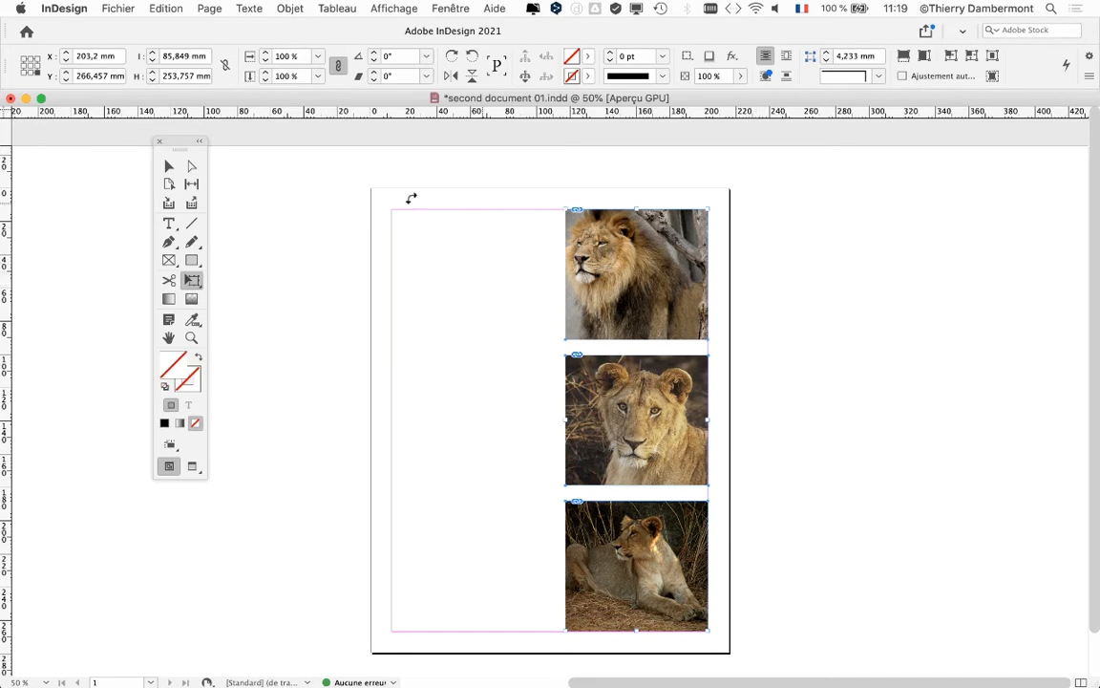
Save the document under the new name "second document 02.indd"
left_click(118, 8)
left_click(148, 124)
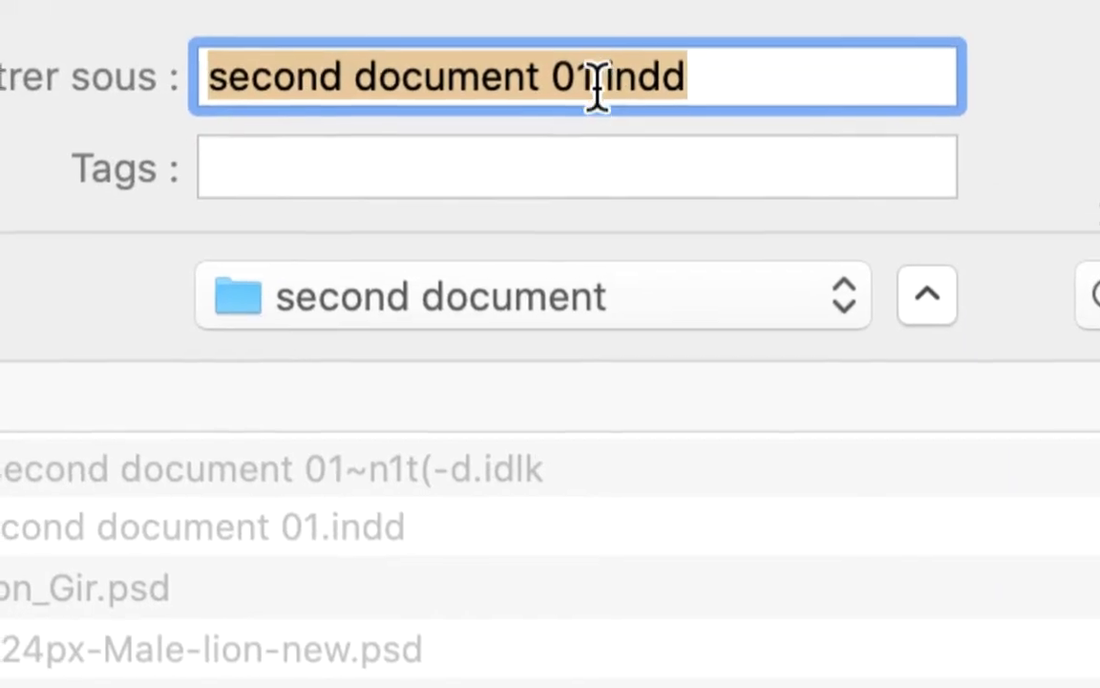
left_click(597, 82)
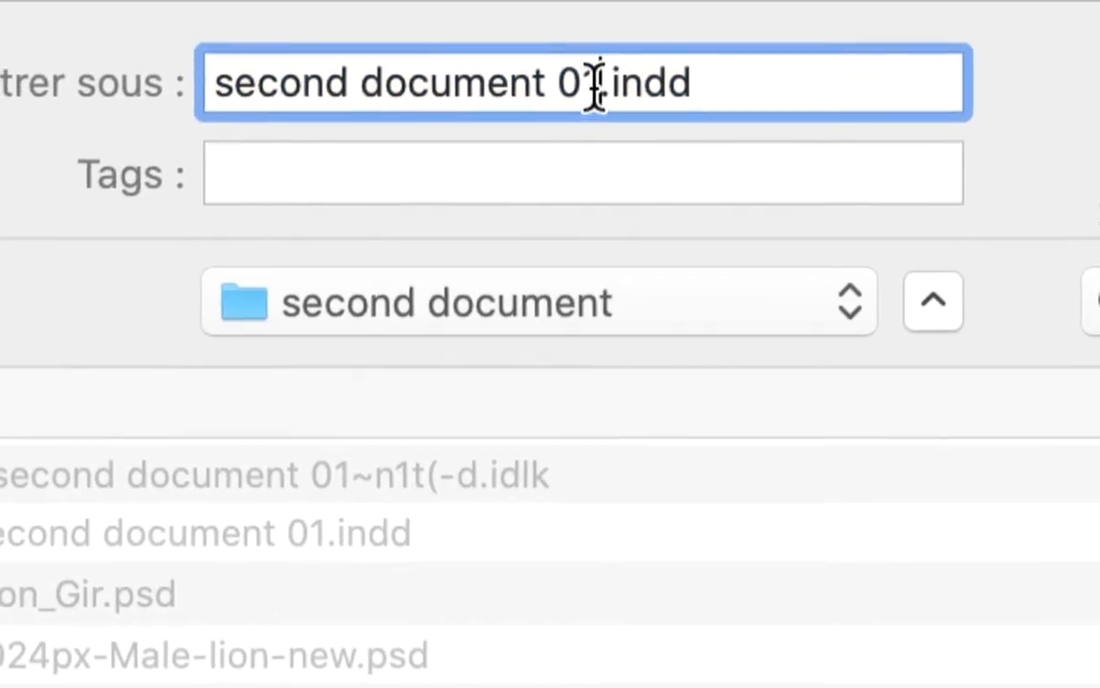
key("shift+Left")
type("2")
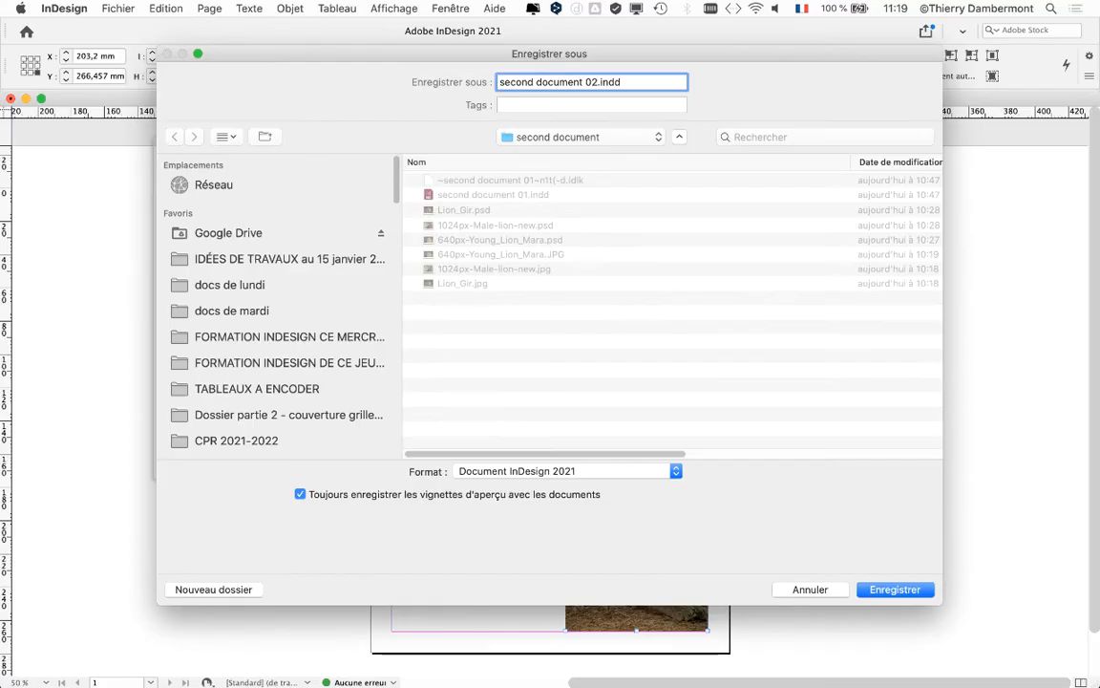
key("Return")
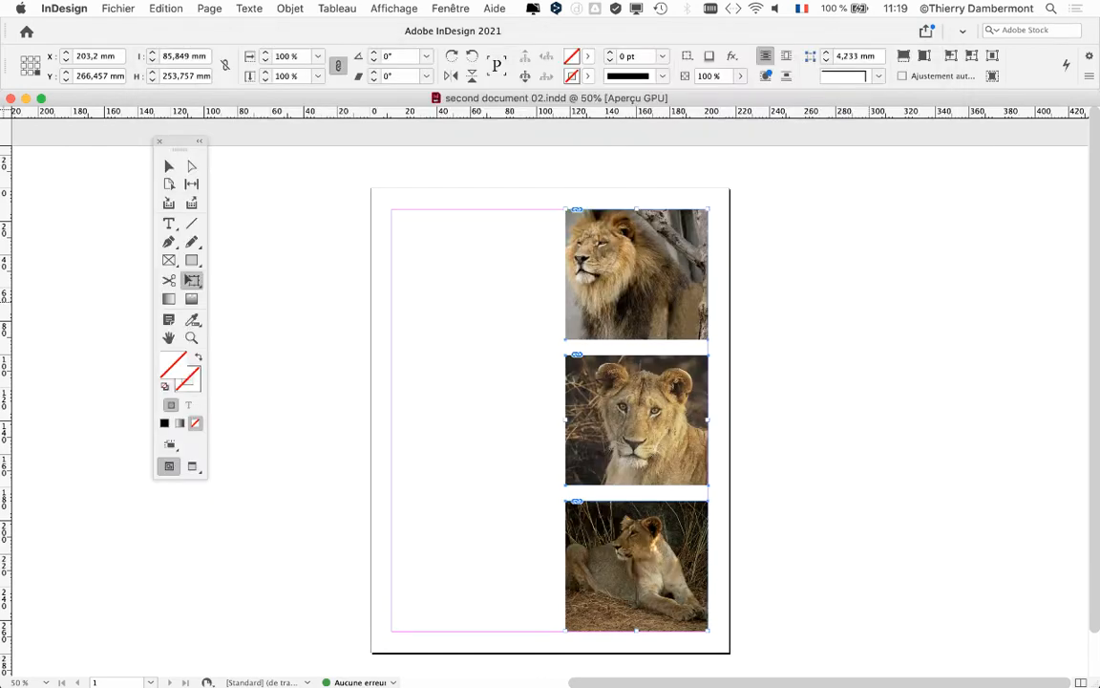
Switch to Photoshop to view the open original lion photos uncropped, and return to the InDesign layout
left_click_drag(157, 145, 417, 164)
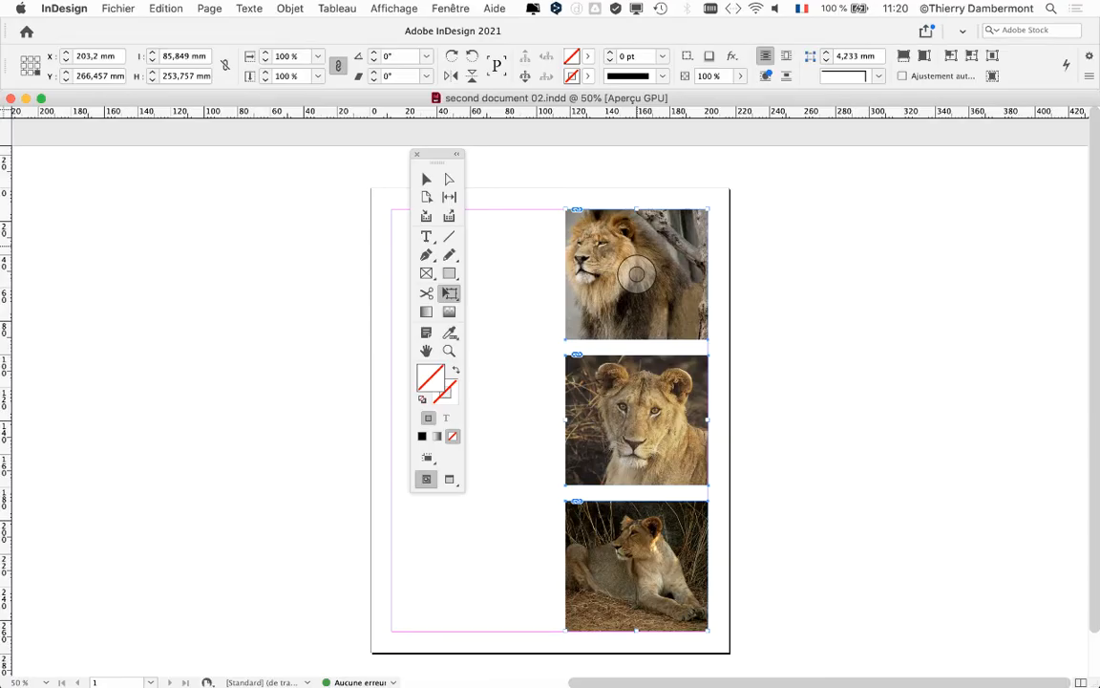
key("super+Tab")
key("super+Tab")
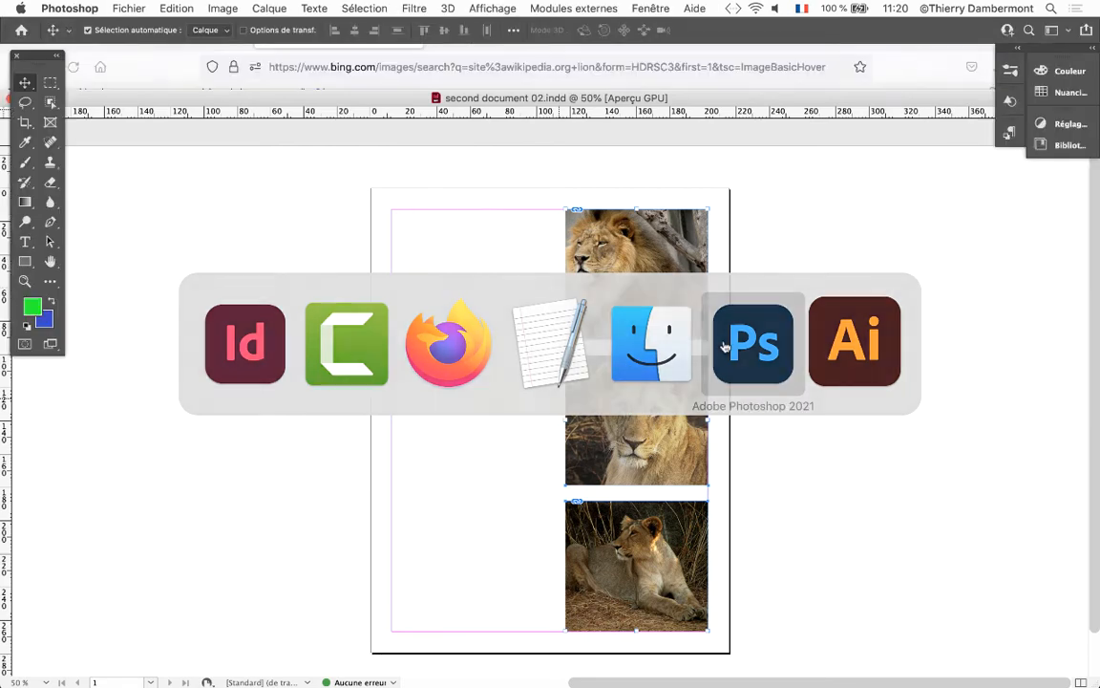
key("ctrl+Tab")
key("ctrl+Tab")
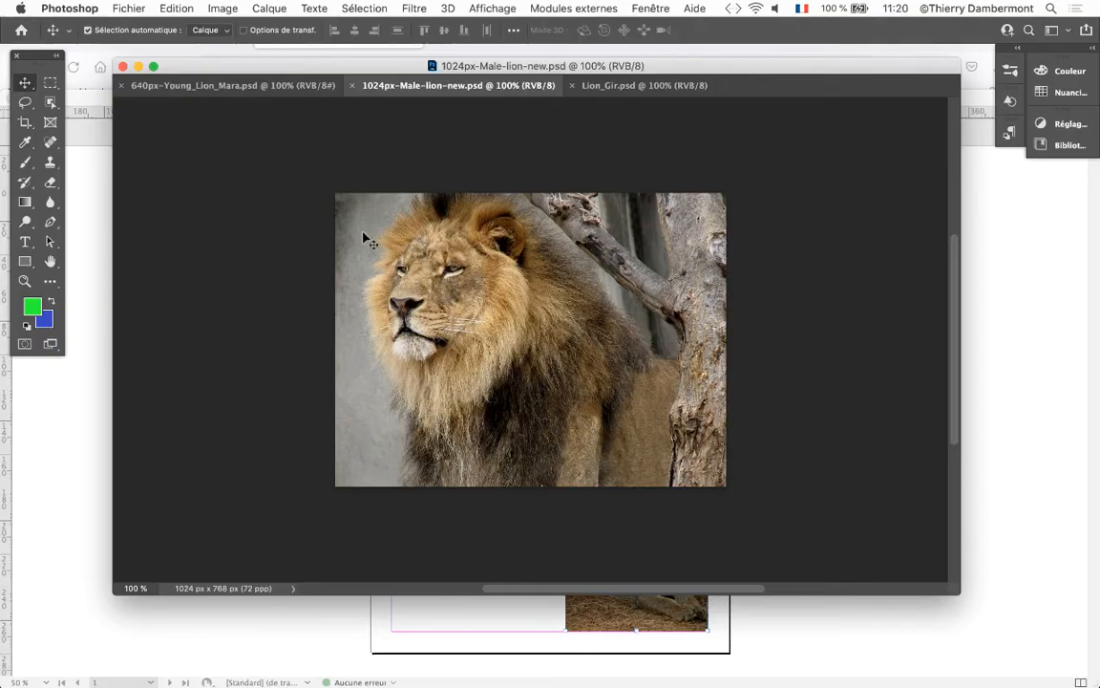
key("ctrl+Tab")
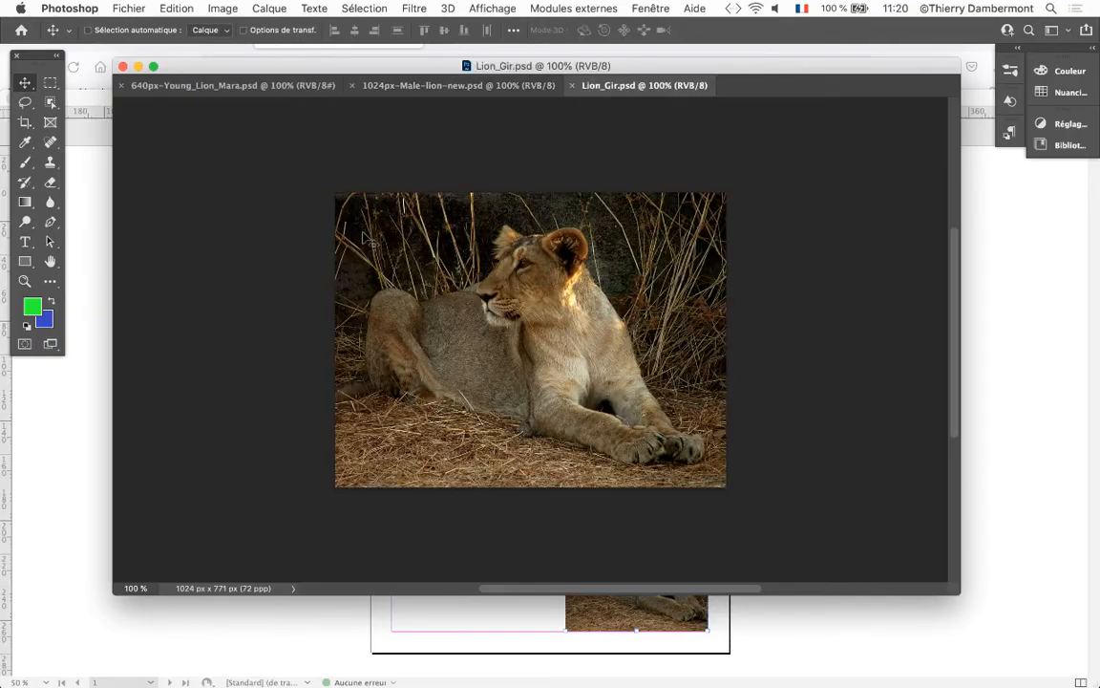
left_click(994, 382)
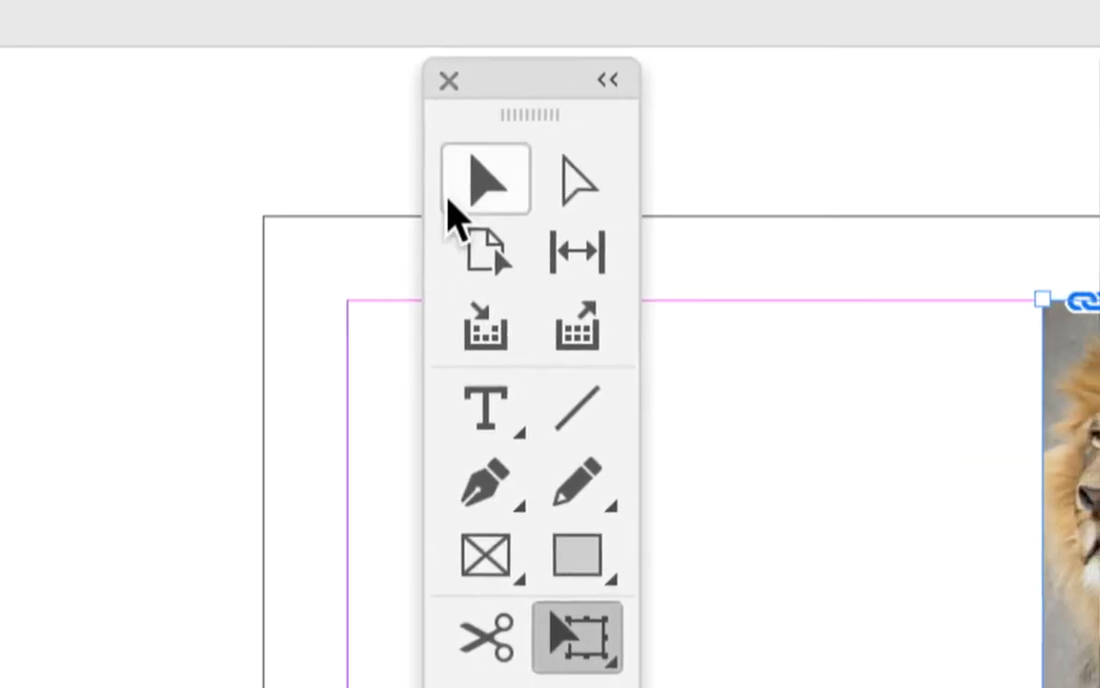
Shift the male lion image inside its frame until its left edge meets the frame's left edge
left_click(452, 196)
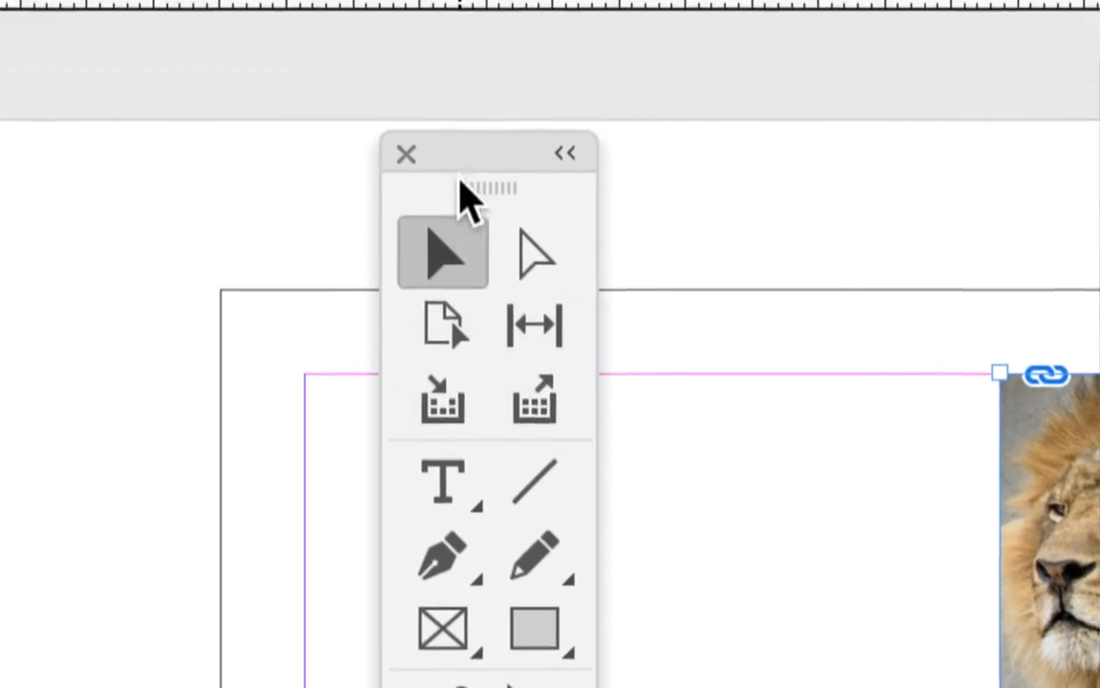
left_click_drag(479, 70, 574, 123)
left_click_drag(476, 179, 486, 177)
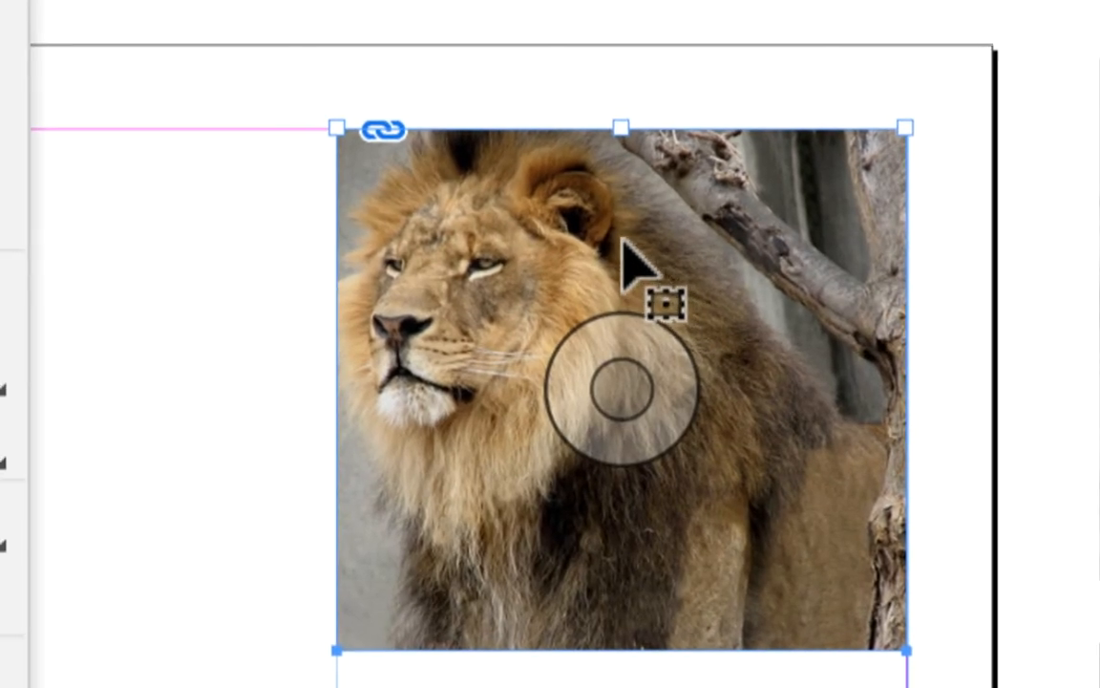
double_click(622, 239)
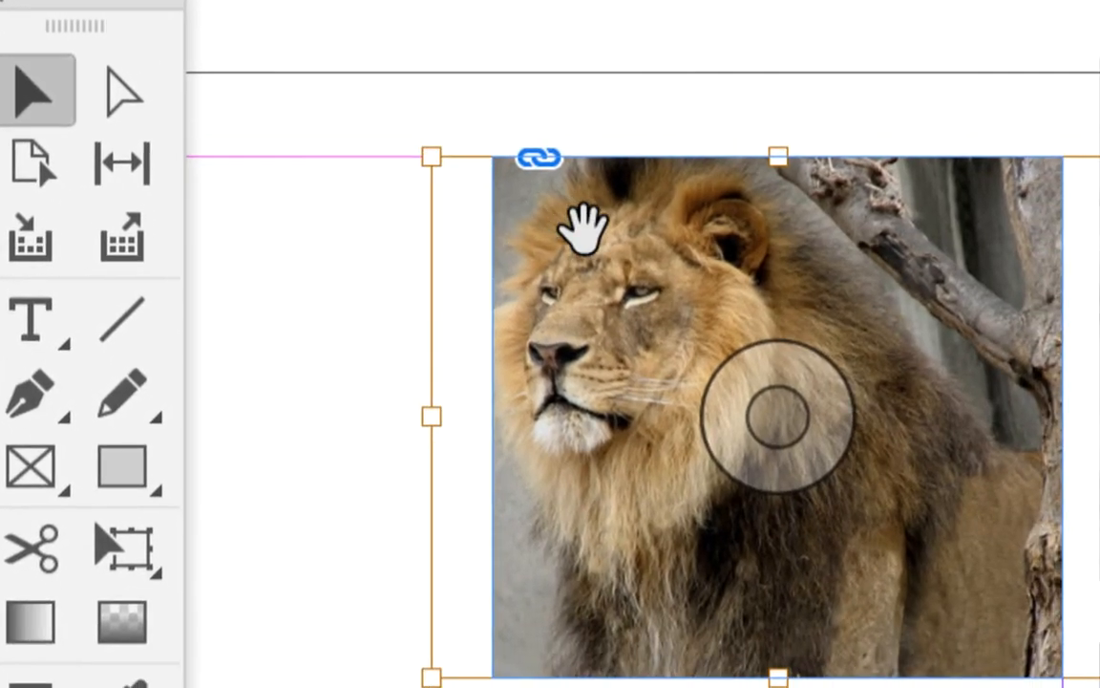
left_click_drag(582, 227, 638, 270)
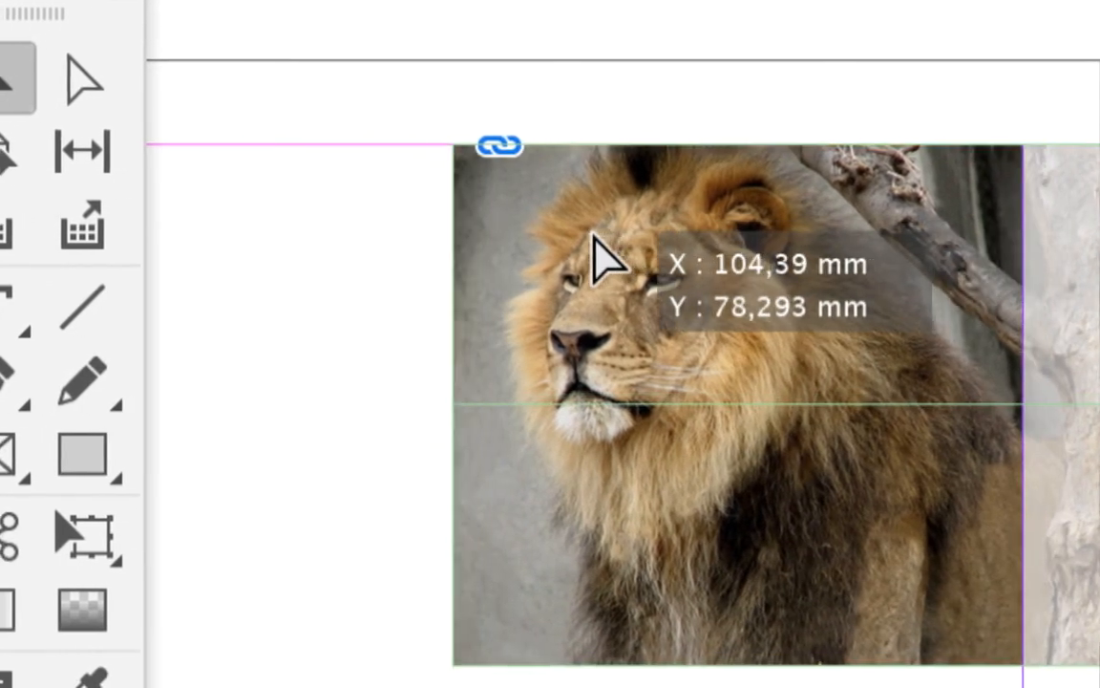
mouse_move(593, 236)
left_mouse_down()
mouse_move(581, 235)
mouse_move(593, 234)
left_mouse_up()
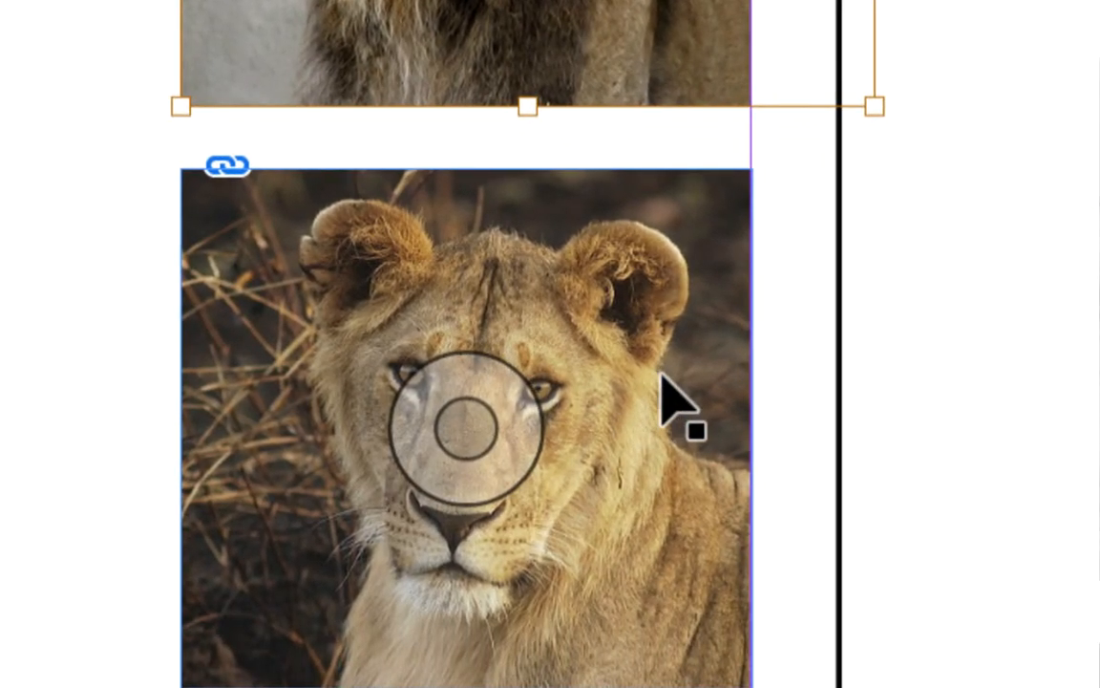
Shift the young lion image left inside the middle frame, to a horizontal content offset of about 93.8 mm
left_click(661, 376)
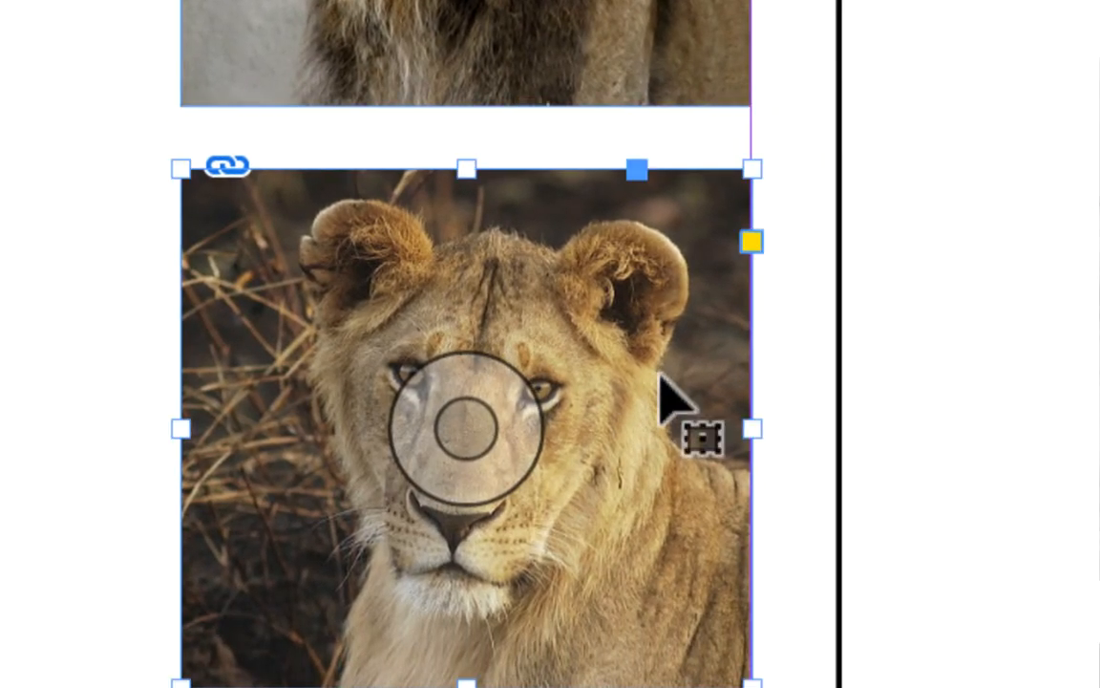
double_click(660, 377)
mouse_move(659, 372)
left_mouse_down()
mouse_move(616, 389)
mouse_move(651, 375)
left_mouse_up()
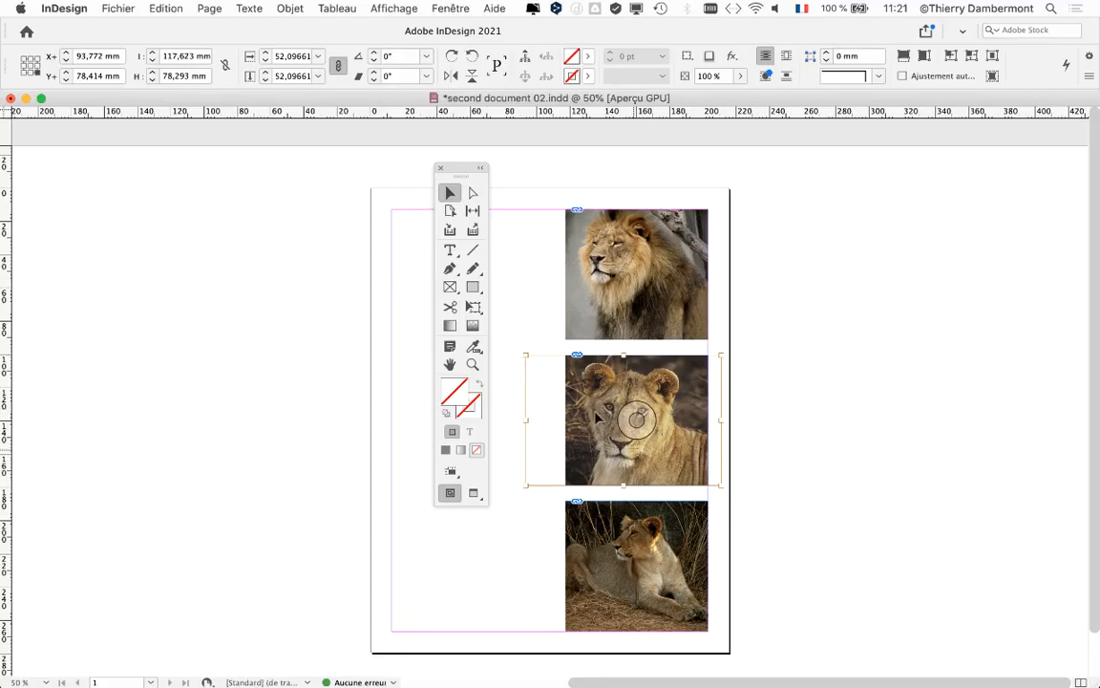
Examine the cropping of all three framed photos up close, including how far the male lion image extends beyond its frame
left_click_drag(447, 170, 218, 173)
scroll(633, 475, "up", 3)
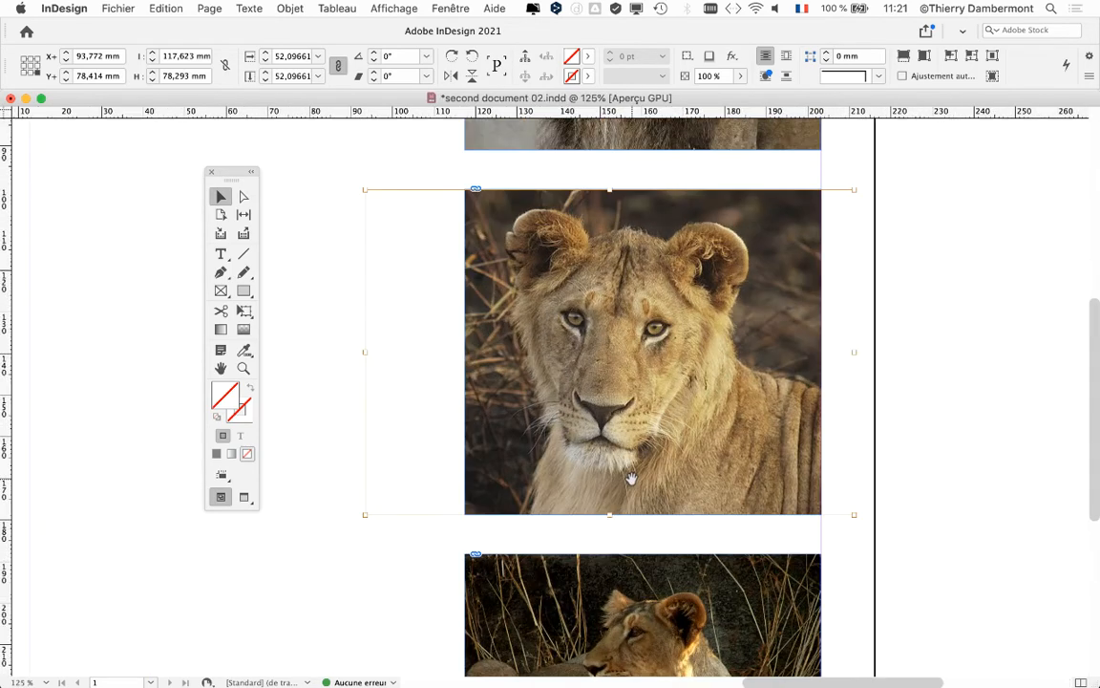
left_click_drag(583, 476, 579, 408)
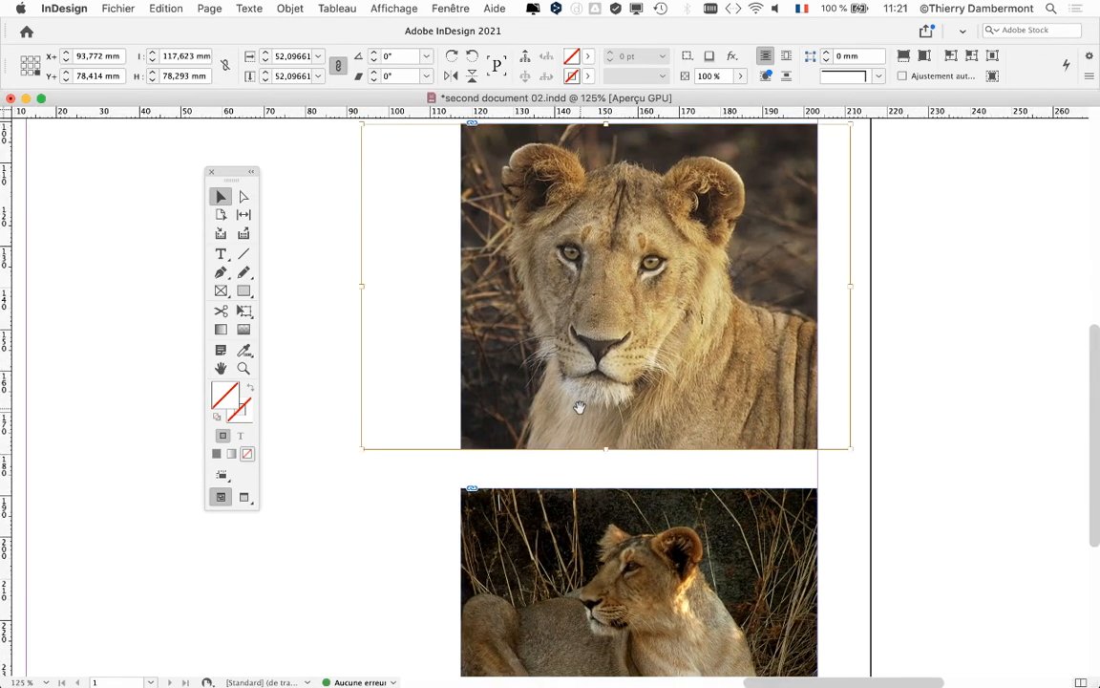
left_click_drag(651, 478, 662, 275)
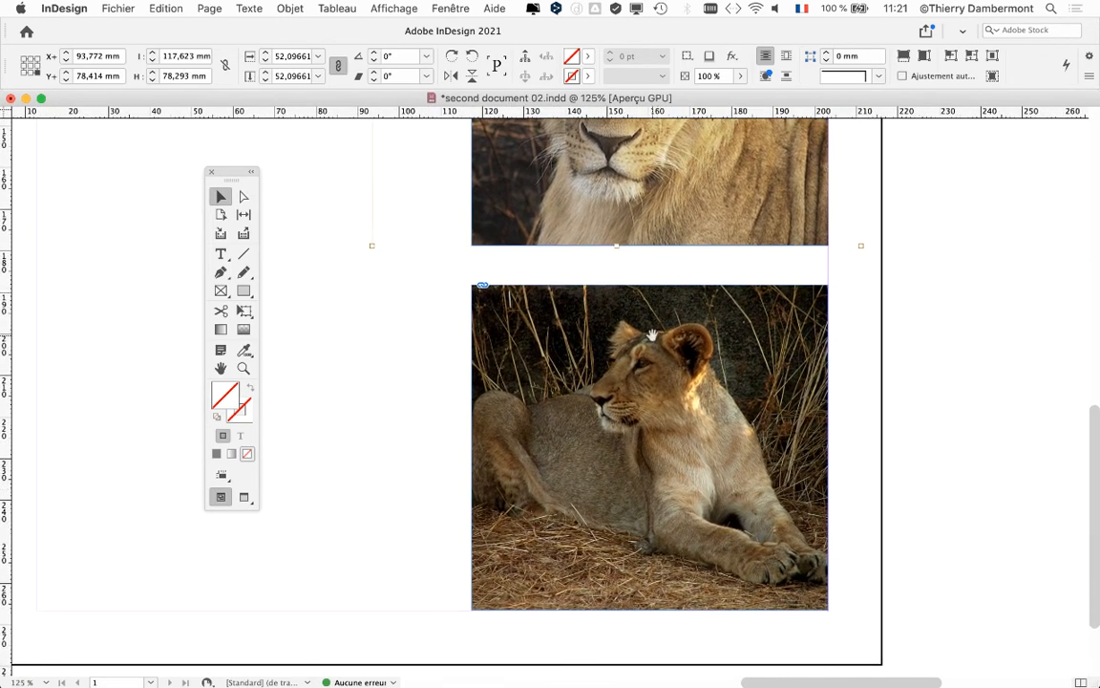
left_click_drag(653, 347, 677, 475)
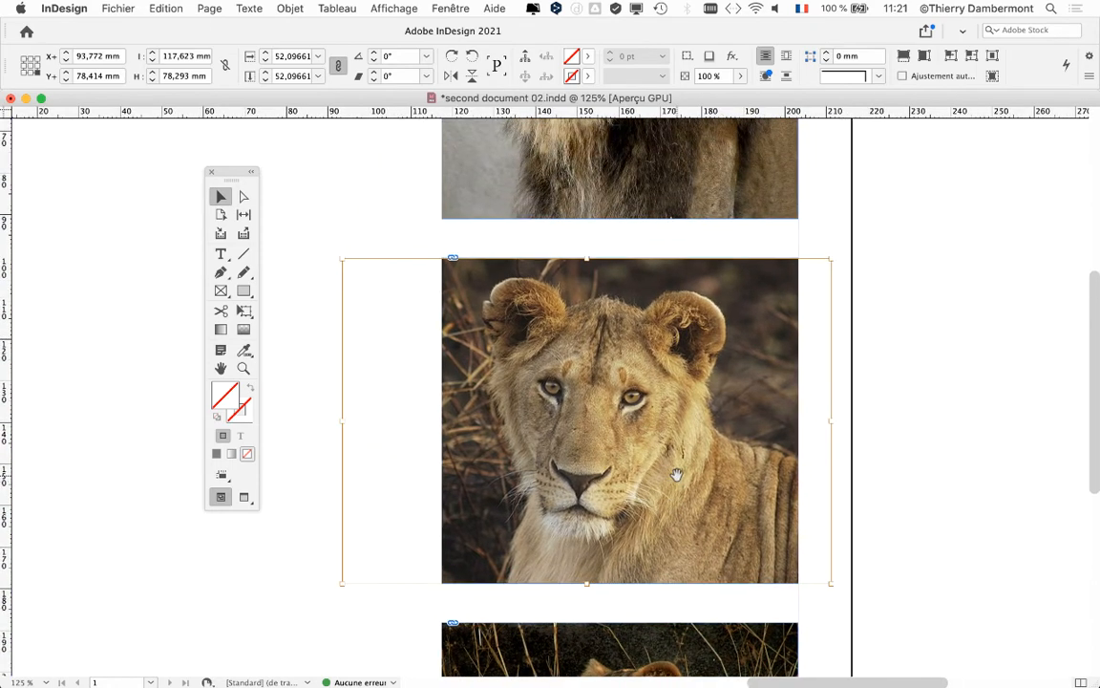
left_click_drag(813, 386, 771, 490)
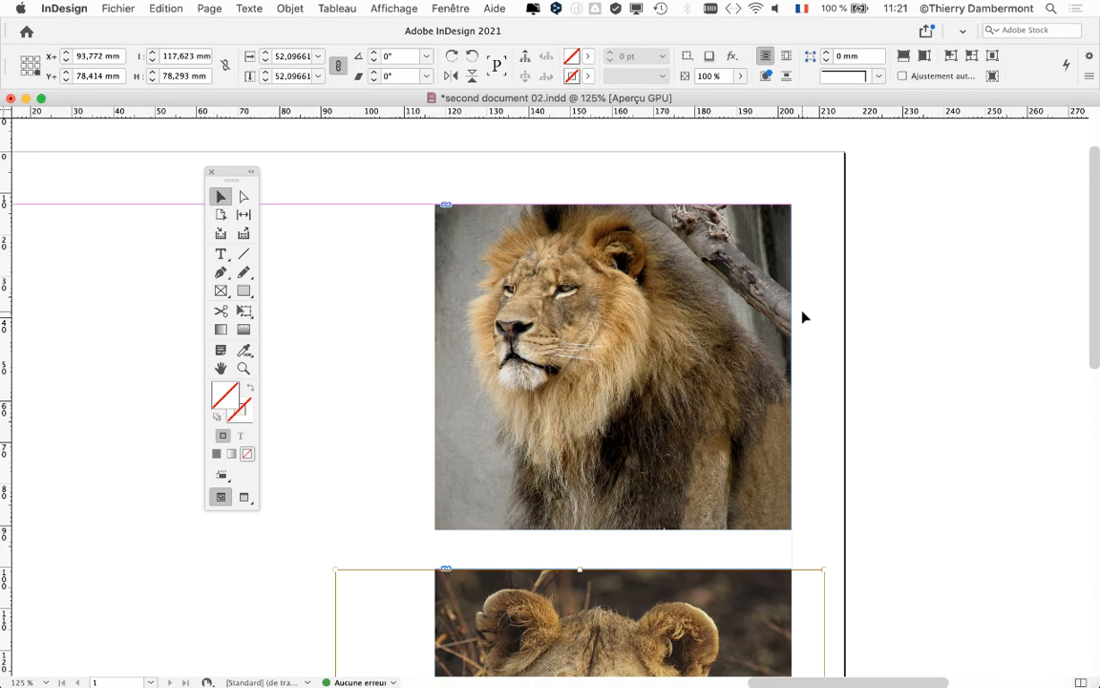
left_click(662, 351)
double_click(661, 347)
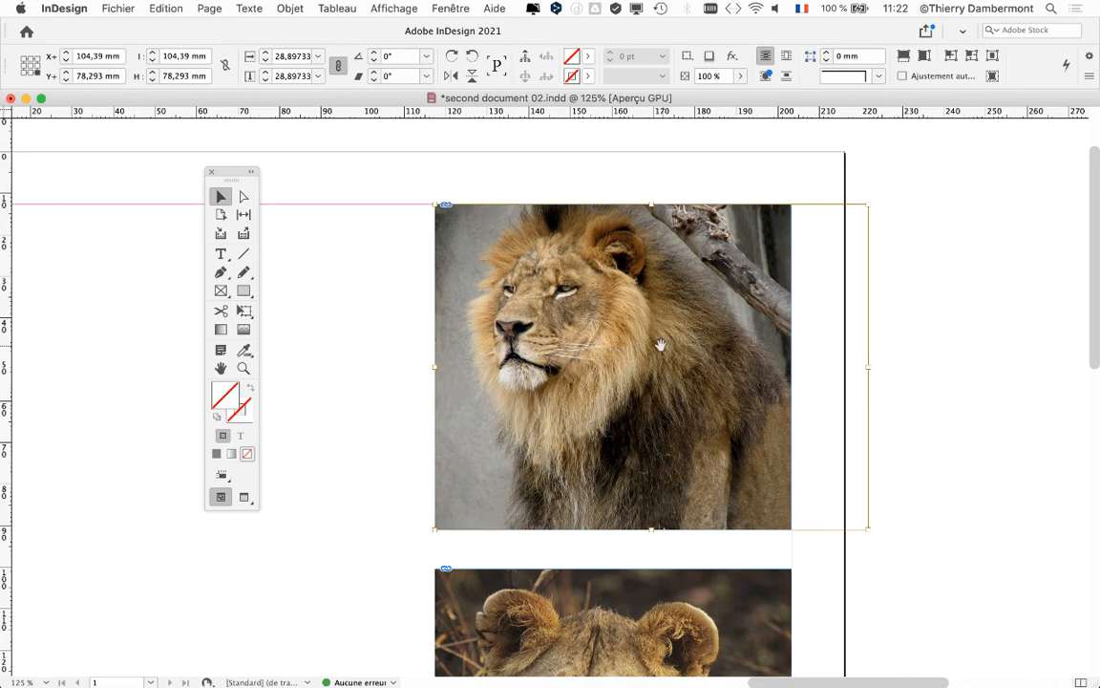
scroll(653, 269, "down", 5)
scroll(653, 269, "right", 1)
scroll(626, 209, "down", 7)
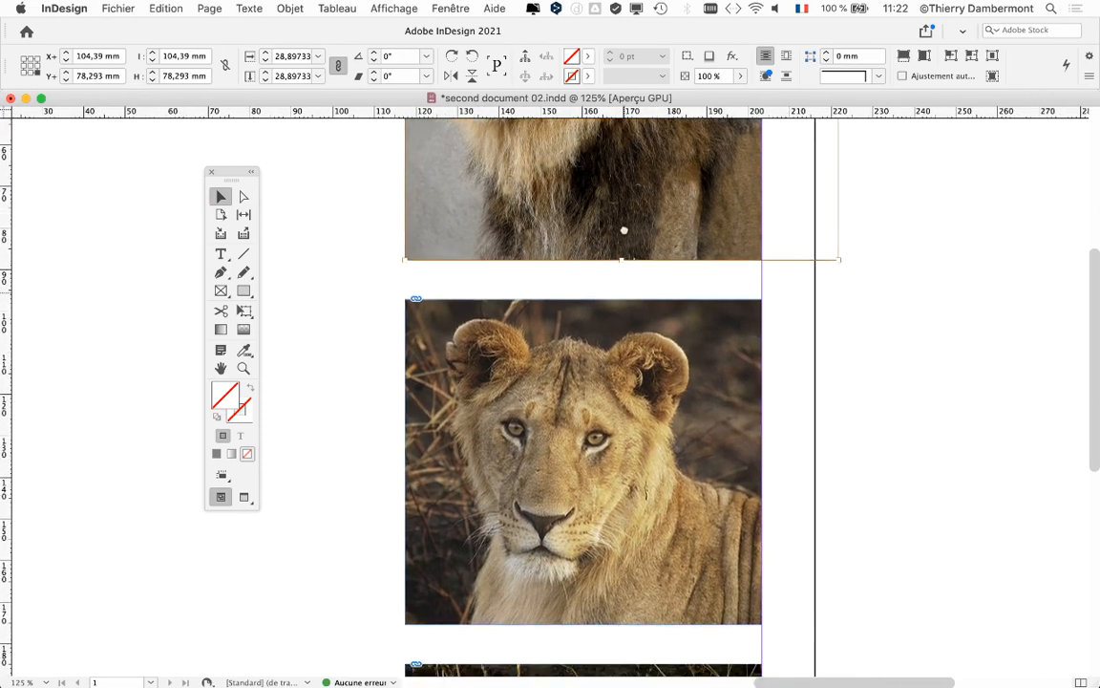
scroll(747, 344, "down", 3)
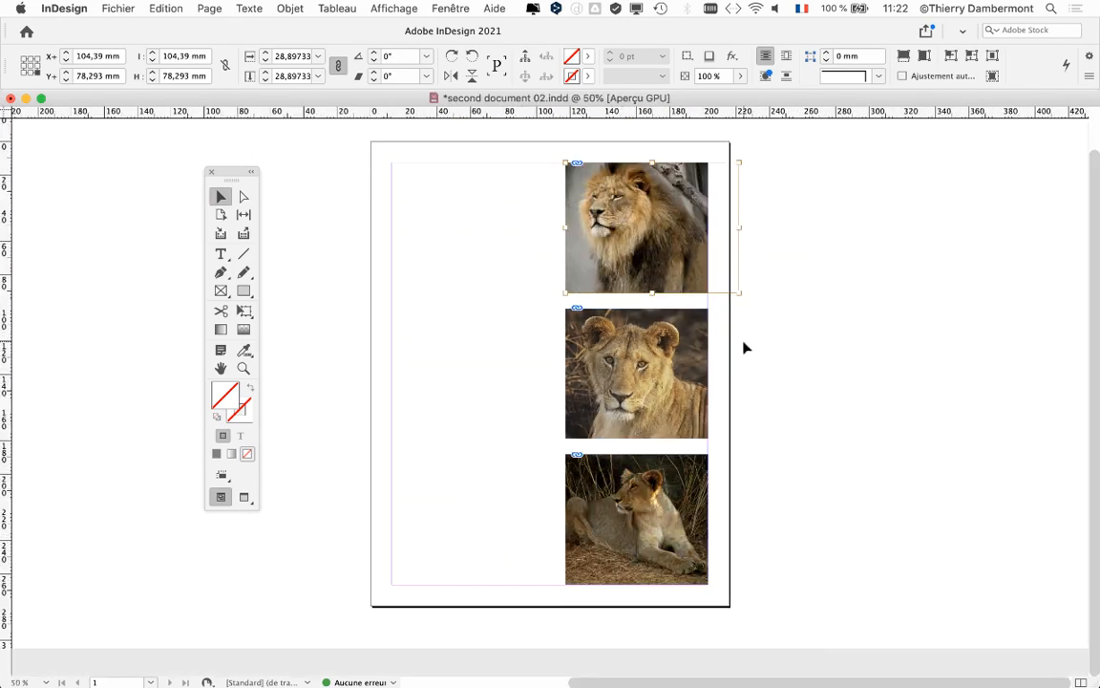